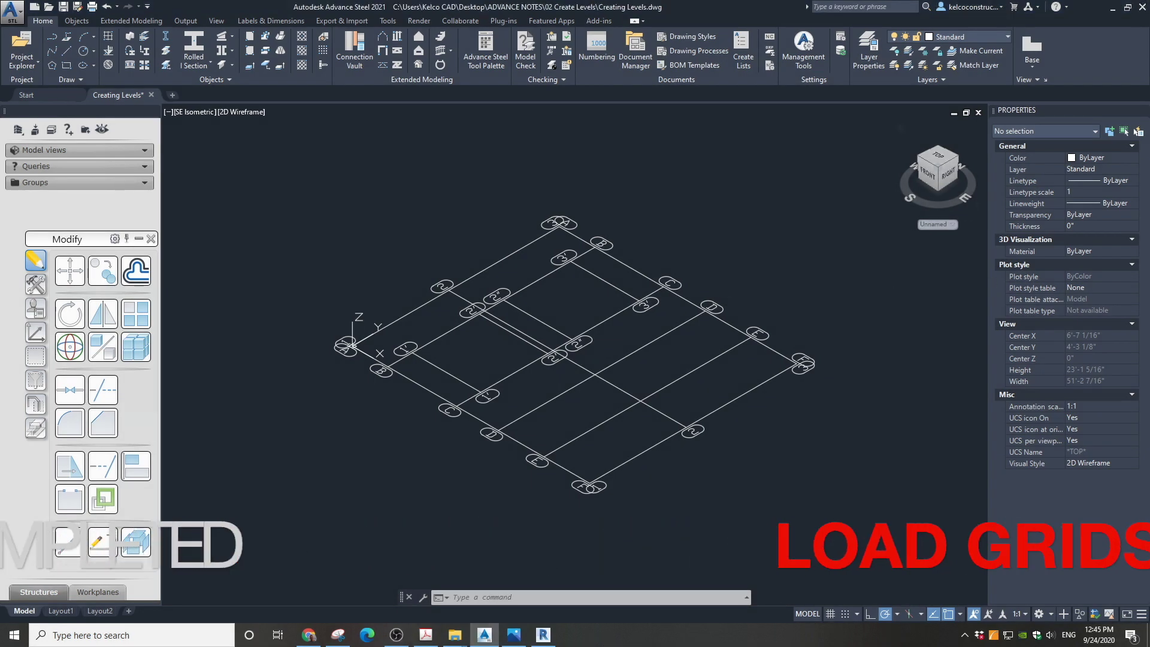
Step: Move the level elevation reference window, from B/PL to Level 4 (93 3/16"), beside the Advance Steel grid
{"action": "mouse_move", "coordinate": [908, 34]}
{"action": "left_mouse_down"}
{"action": "mouse_move", "coordinate": [795, 27]}
{"action": "mouse_move", "coordinate": [774, 83]}
{"action": "mouse_move", "coordinate": [817, 53]}
{"action": "left_mouse_up"}
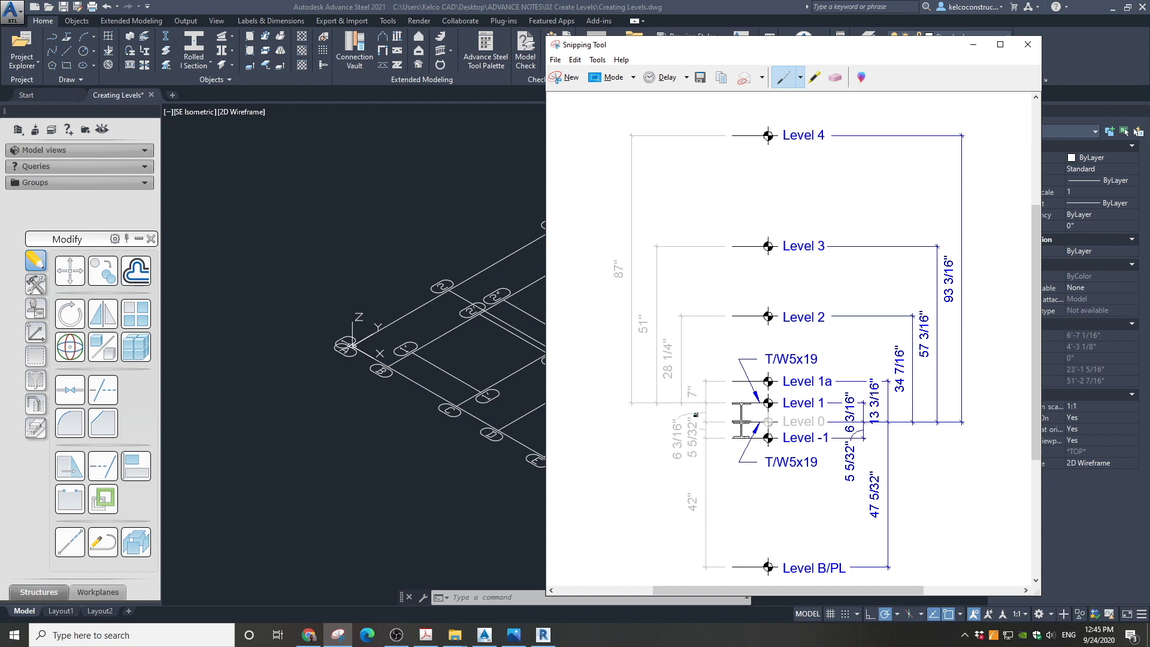
Step: Review the Levels.JPG section photo beside the level diagram, close it, and hide the diagram
{"action": "key", "text": "alt+Tab"}
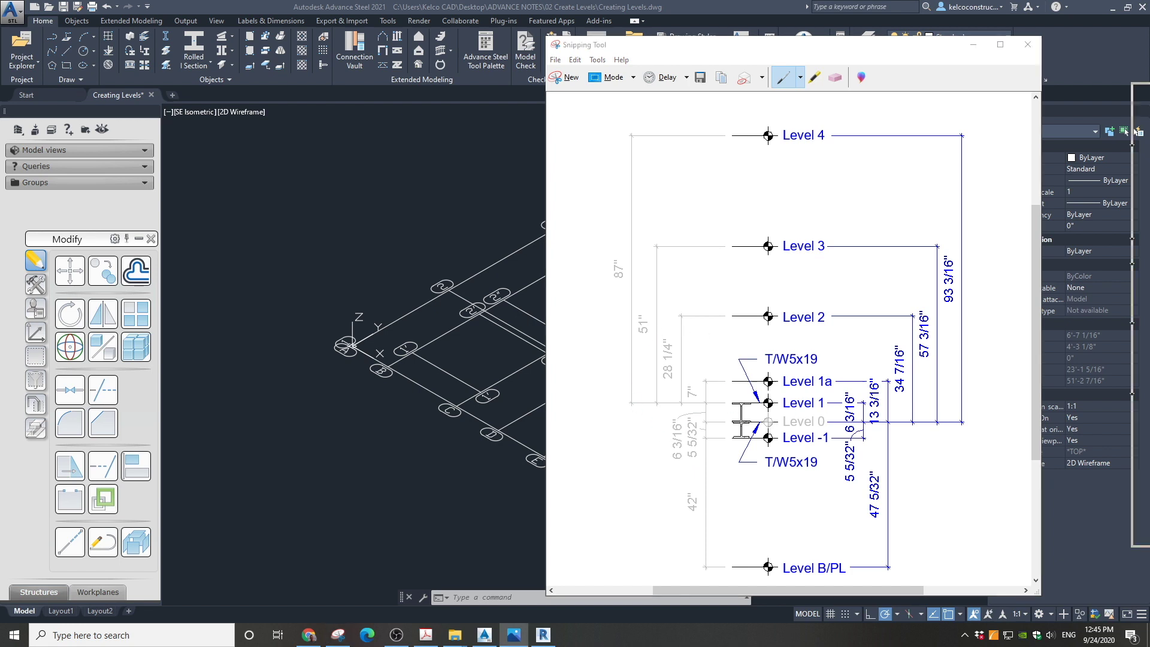
{"action": "left_click_drag", "start_coordinate": [534, 92], "coordinate": [280, 93]}
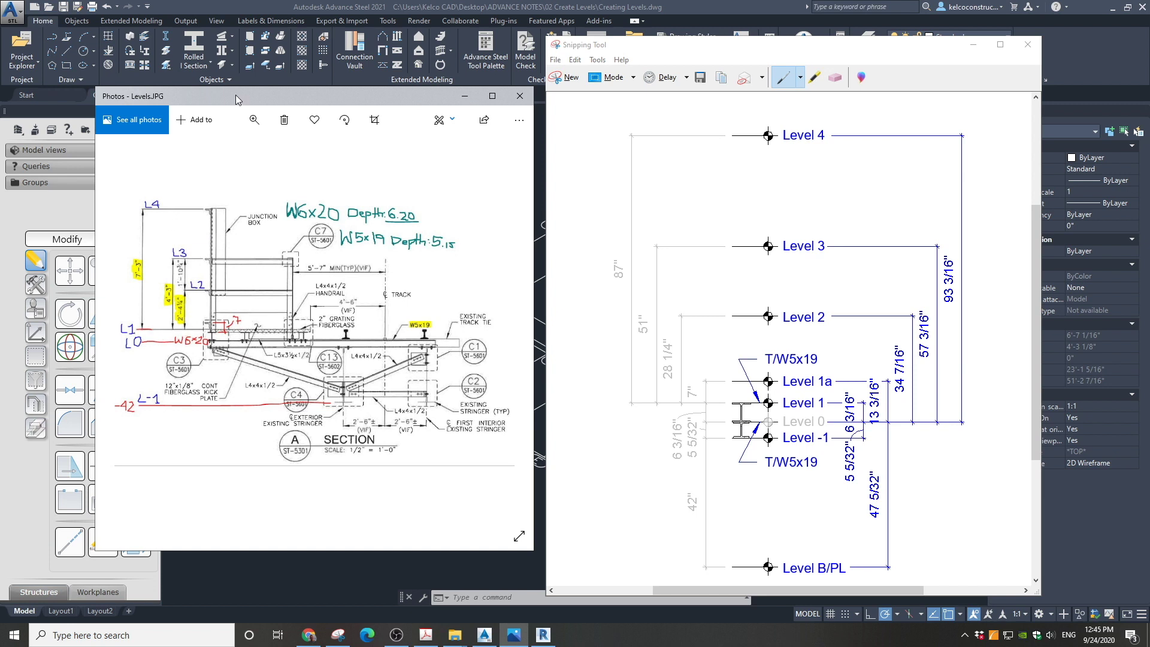
{"action": "left_click", "coordinate": [519, 96]}
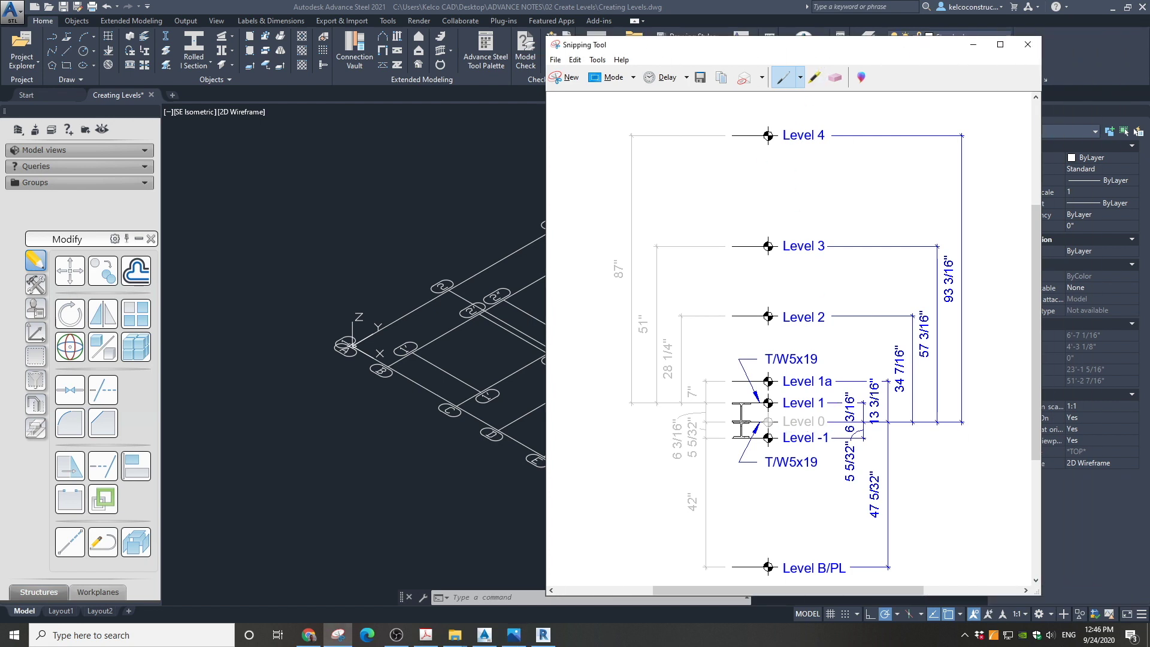
{"action": "key", "text": "alt+Tab"}
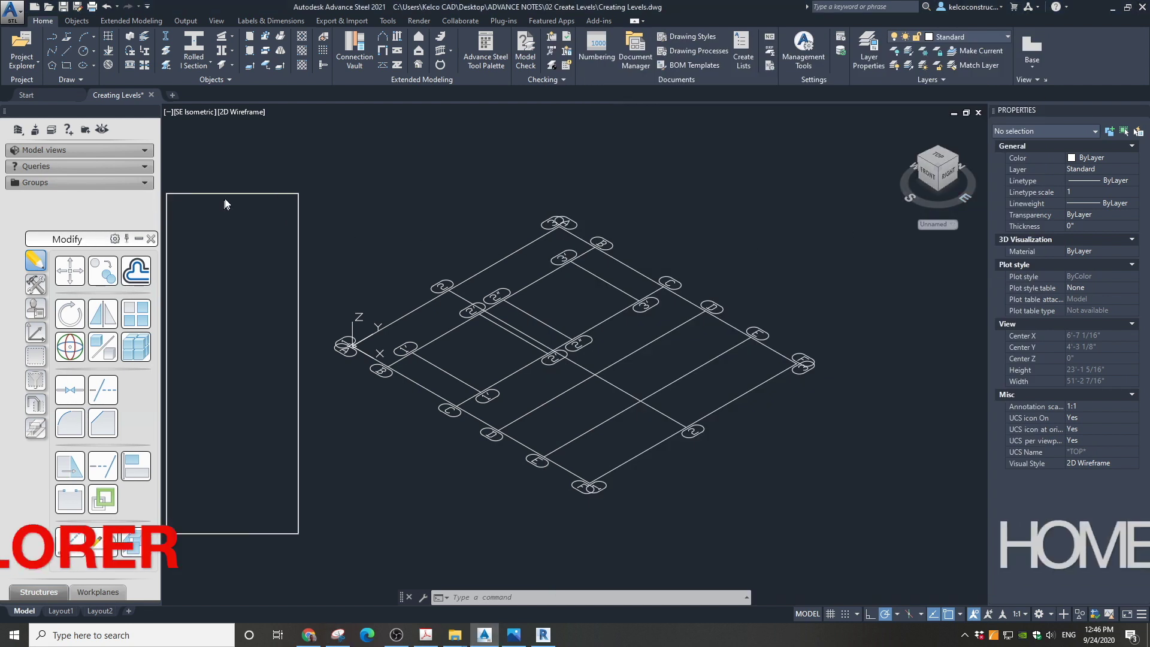
Step: Add Level 0 above the building at altitude 0' 0" with base level <None>
{"action": "left_click_drag", "start_coordinate": [216, 252], "coordinate": [224, 253]}
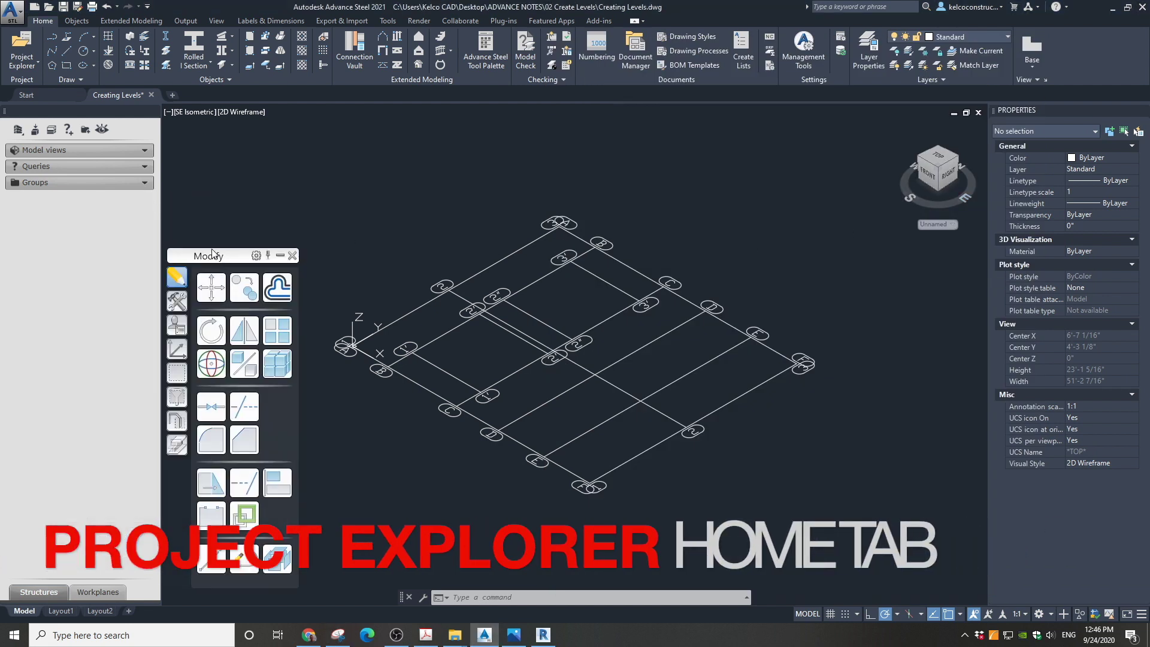
{"action": "left_click", "coordinate": [52, 131]}
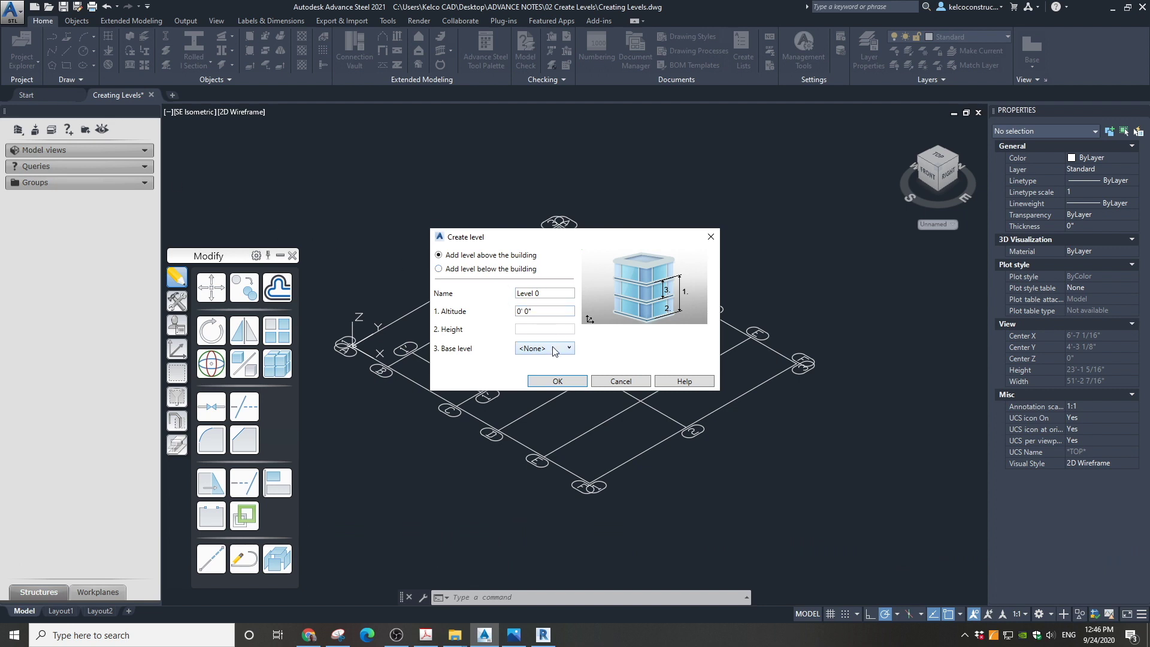
{"action": "left_click", "coordinate": [551, 361]}
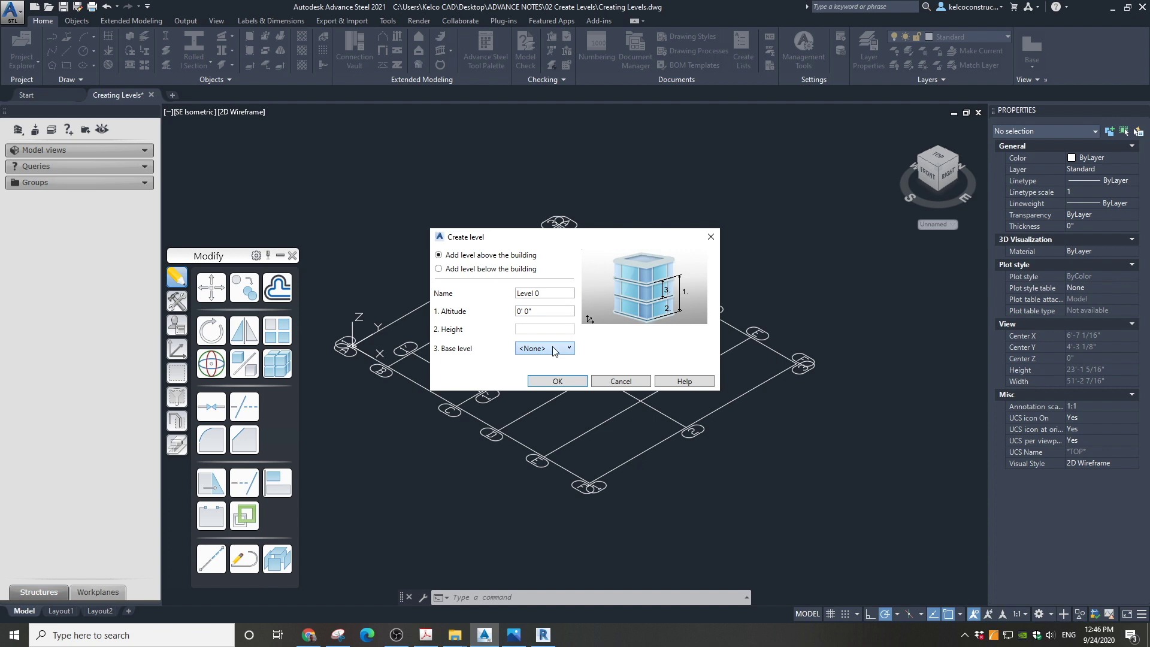
{"action": "left_click", "coordinate": [559, 381]}
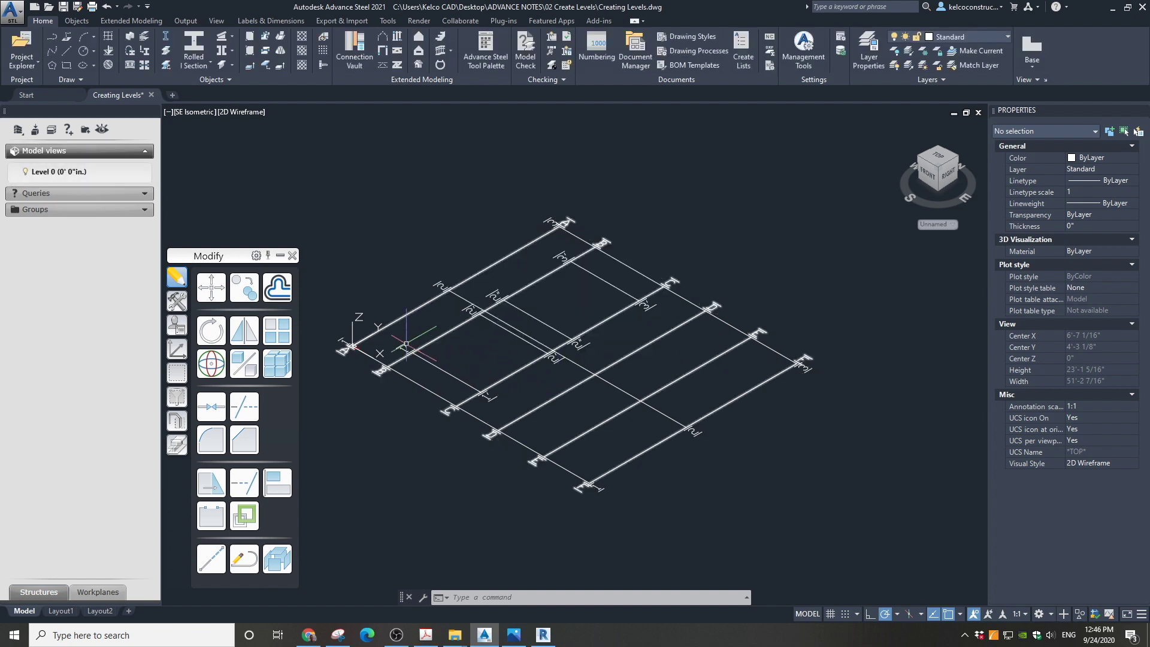
{"action": "scroll", "coordinate": [354, 346], "scroll_direction": "up", "scroll_amount": 5}
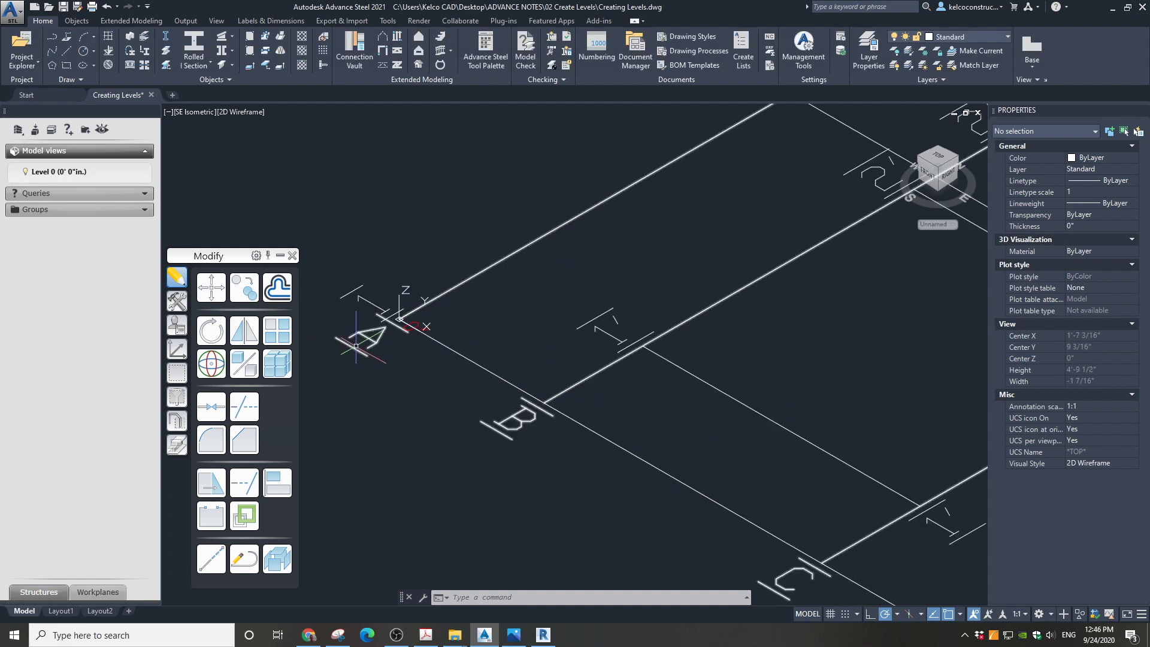
{"action": "scroll", "coordinate": [397, 328], "scroll_direction": "down", "scroll_amount": 3}
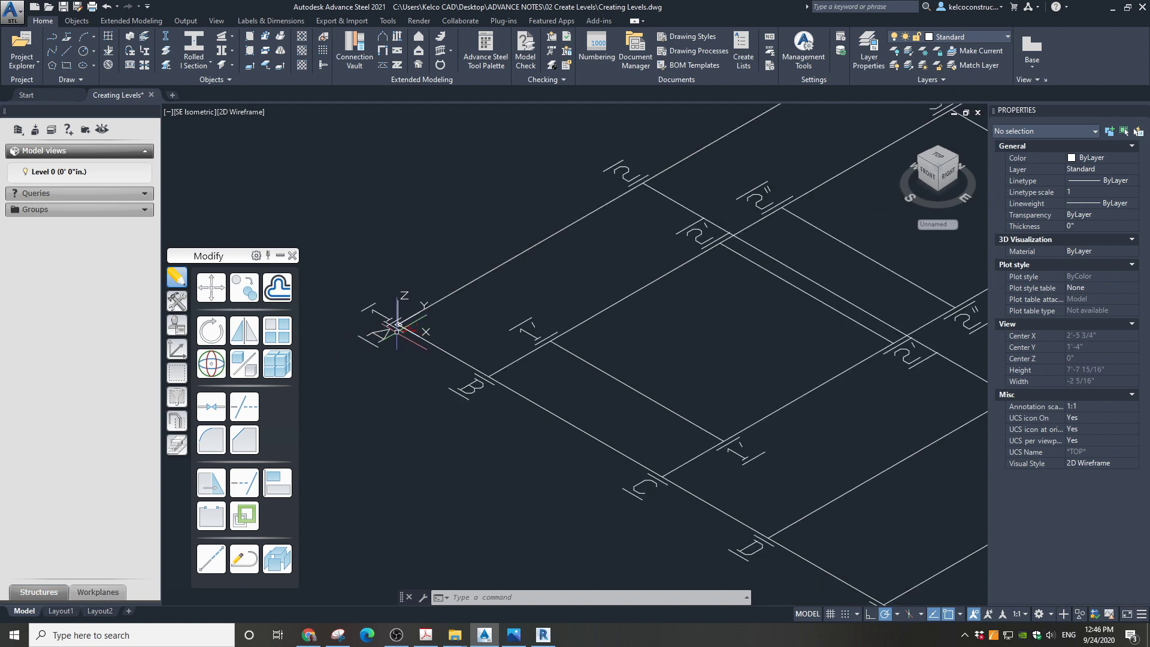
Step: Add Level 1 at altitude 6.2, shown as 6 3/16"
{"action": "left_click", "coordinate": [52, 131]}
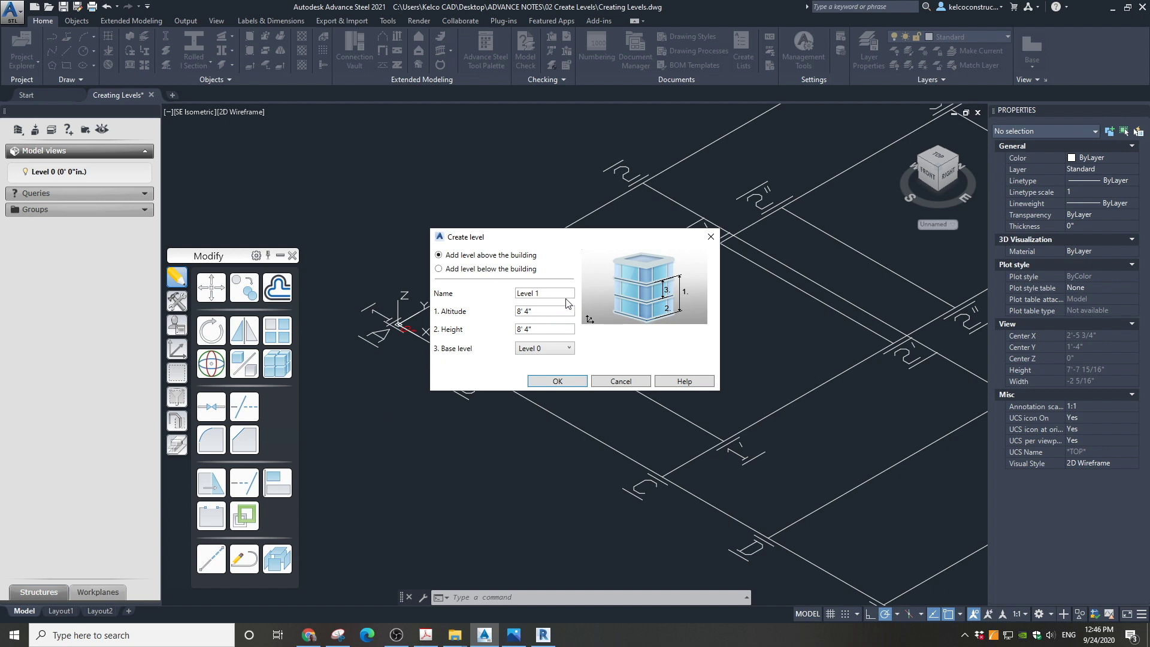
{"action": "left_click_drag", "start_coordinate": [546, 312], "coordinate": [514, 312]}
{"action": "type", "text": "6.2"}
{"action": "left_click", "coordinate": [562, 381]}
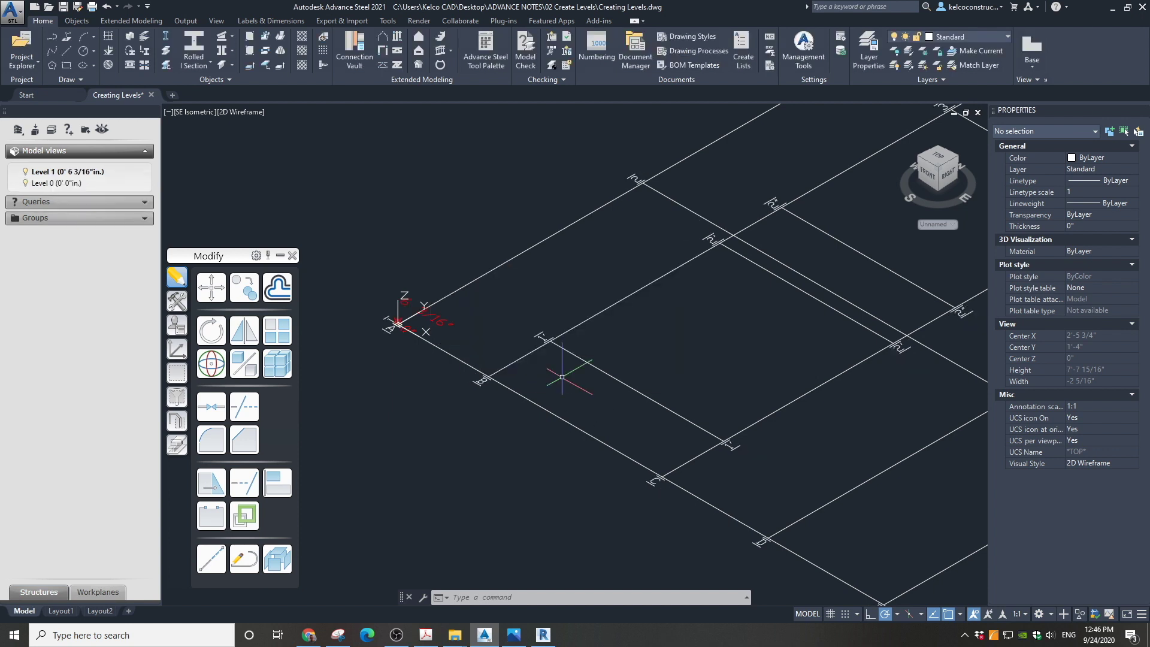
Step: Add Level 1a at altitude 13 3/16, shown as 1' 1 3/16"
{"action": "left_click", "coordinate": [34, 129]}
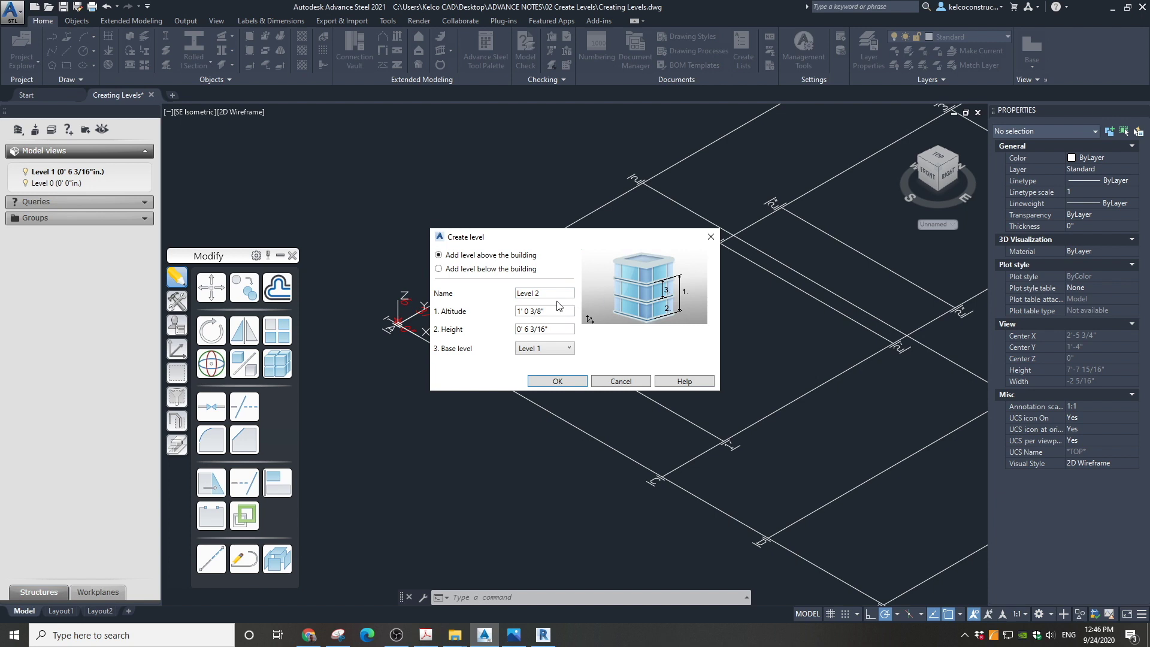
{"action": "left_click_drag", "start_coordinate": [534, 293], "coordinate": [543, 293]}
{"action": "type", "text": "1a"}
{"action": "key", "text": "Tab"}
{"action": "type", "text": "13 3/16"}
{"action": "key", "text": "Return"}
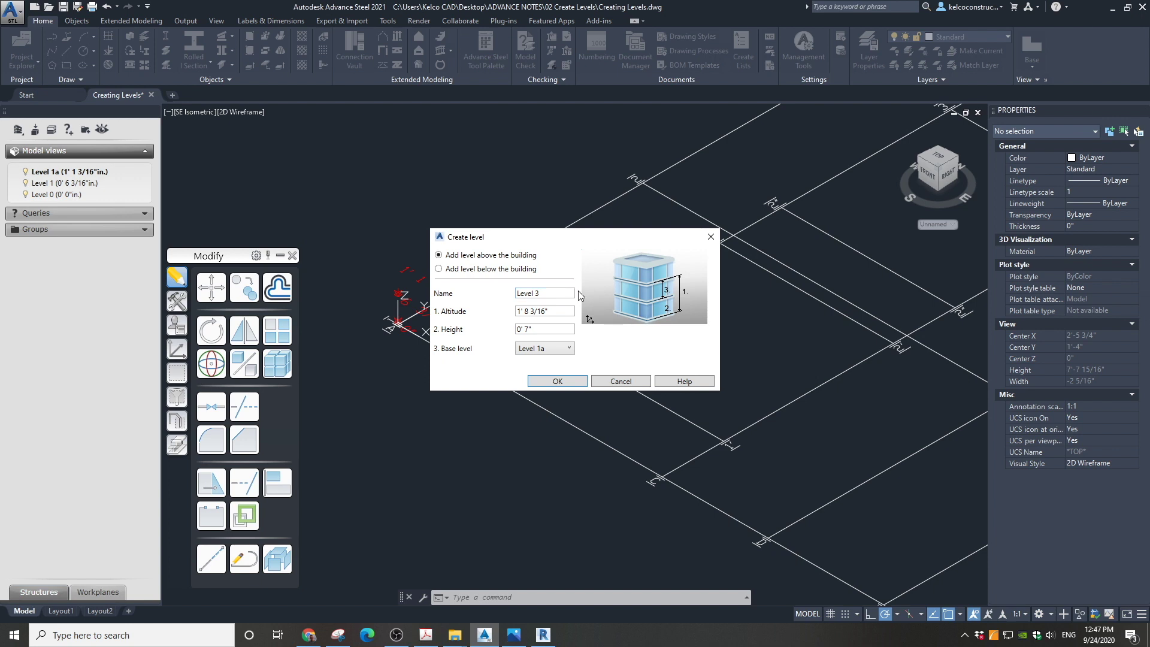
Step: Add Level 2 at altitude 34 7/16, shown as 2' 10 7/16"
{"action": "double_click", "coordinate": [541, 293]}
{"action": "type", "text": "2"}
{"action": "key", "text": "Tab"}
{"action": "type", "text": "34 7/16"}
{"action": "key", "text": "Return"}
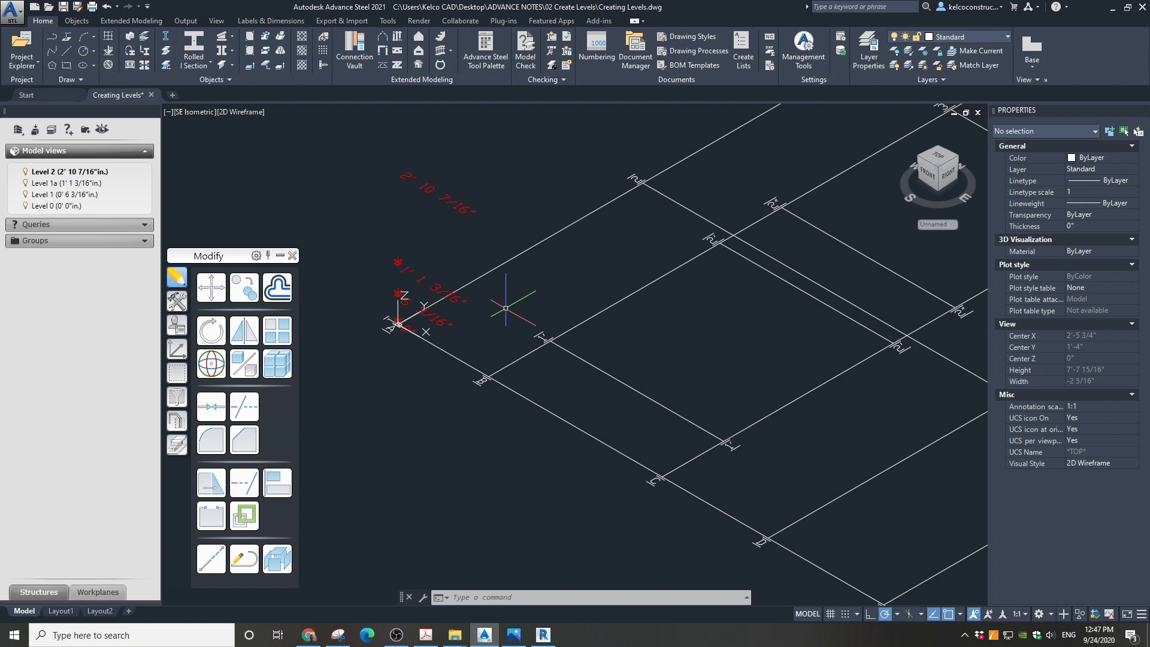
{"action": "key", "text": "Return"}
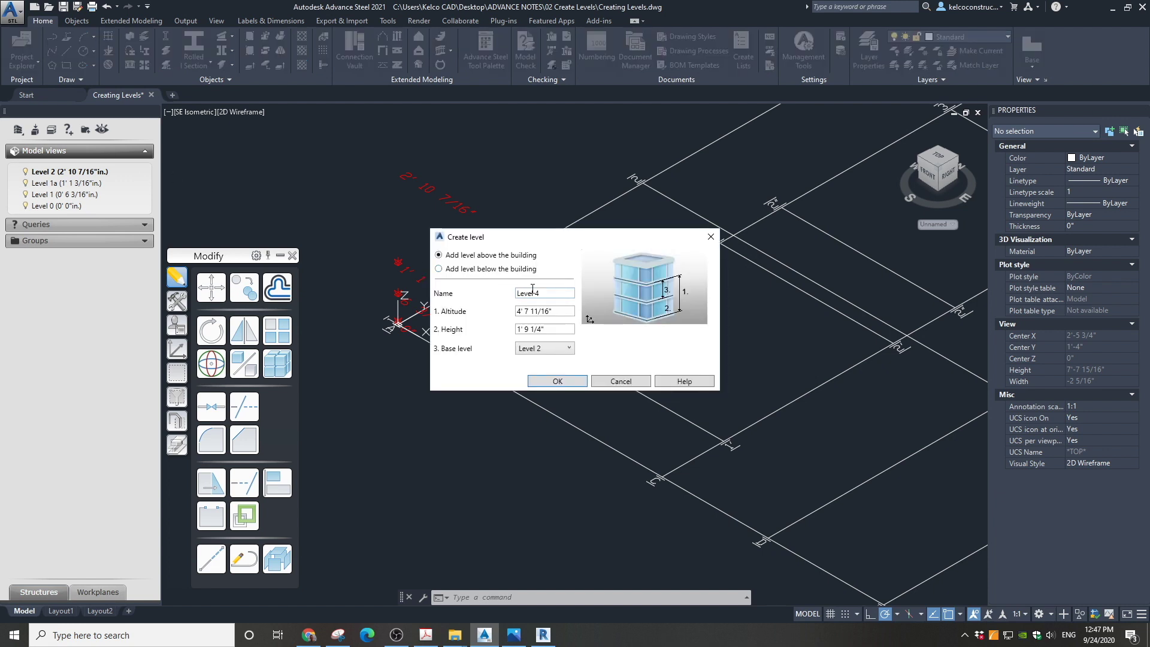
Step: Add Level 3 at altitude 57 3/16, shown as 4' 9 3/16"
{"action": "double_click", "coordinate": [537, 292]}
{"action": "type", "text": "3"}
{"action": "key", "text": "Tab"}
{"action": "type", "text": "57 3"}
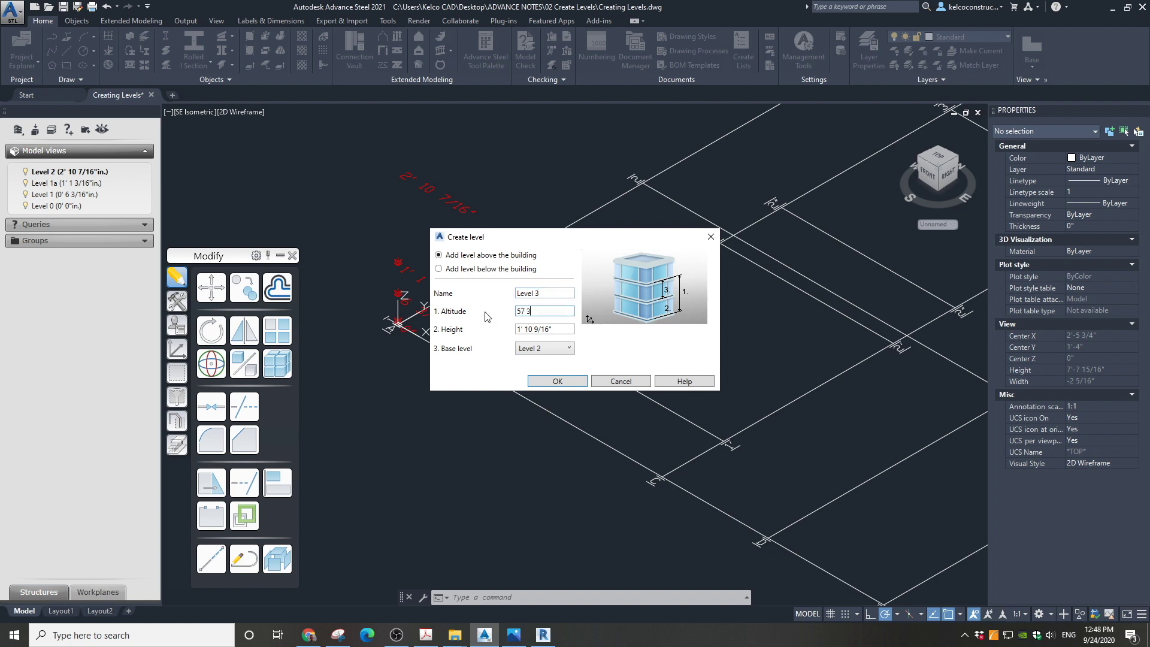
{"action": "type", "text": "/16"}
{"action": "key", "text": "Return"}
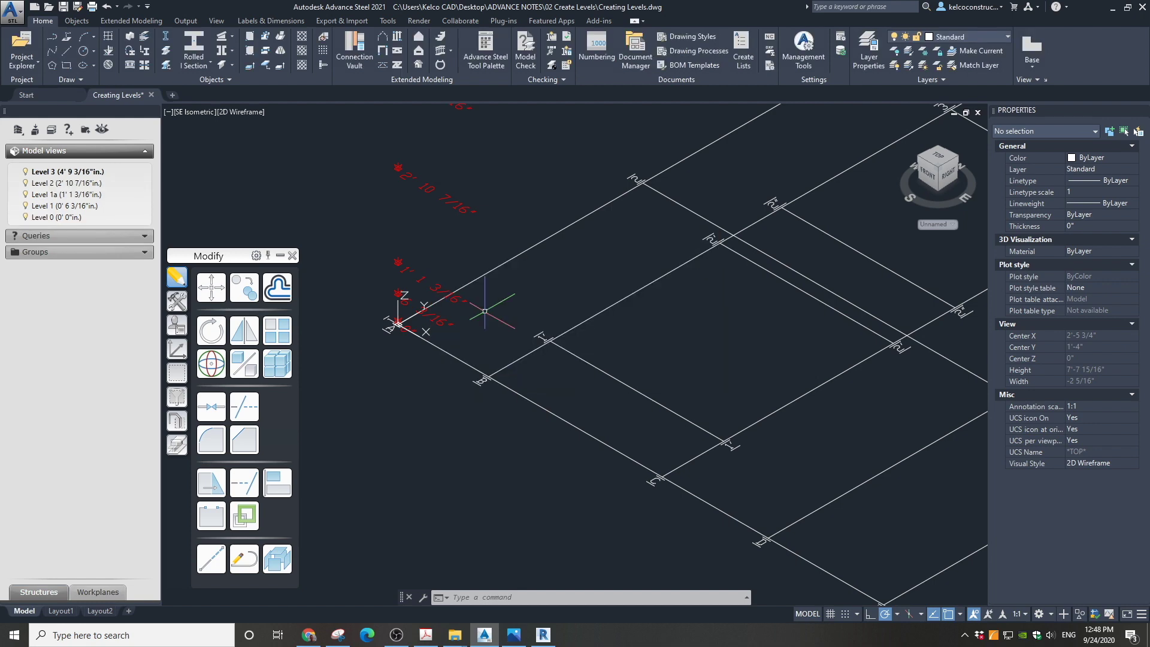
Step: Add Level 4 above the building at altitude 93 3/16, shown as 7' 9 3/16"
{"action": "scroll", "coordinate": [484, 311], "scroll_direction": "down", "scroll_amount": 4}
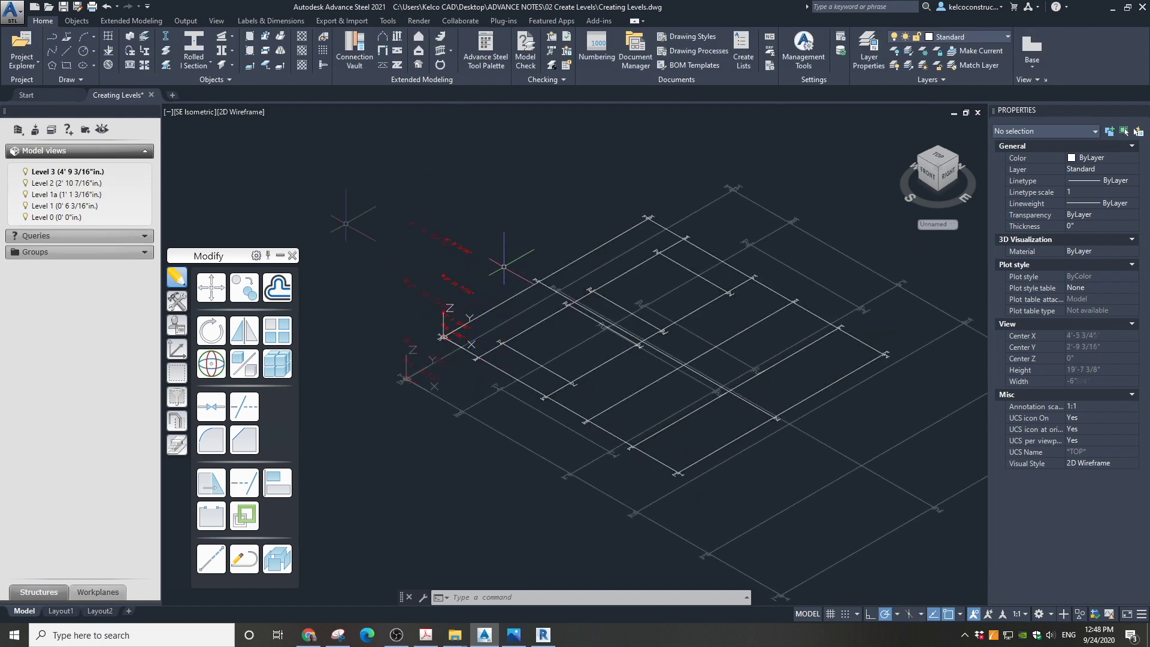
{"action": "left_click", "coordinate": [53, 129]}
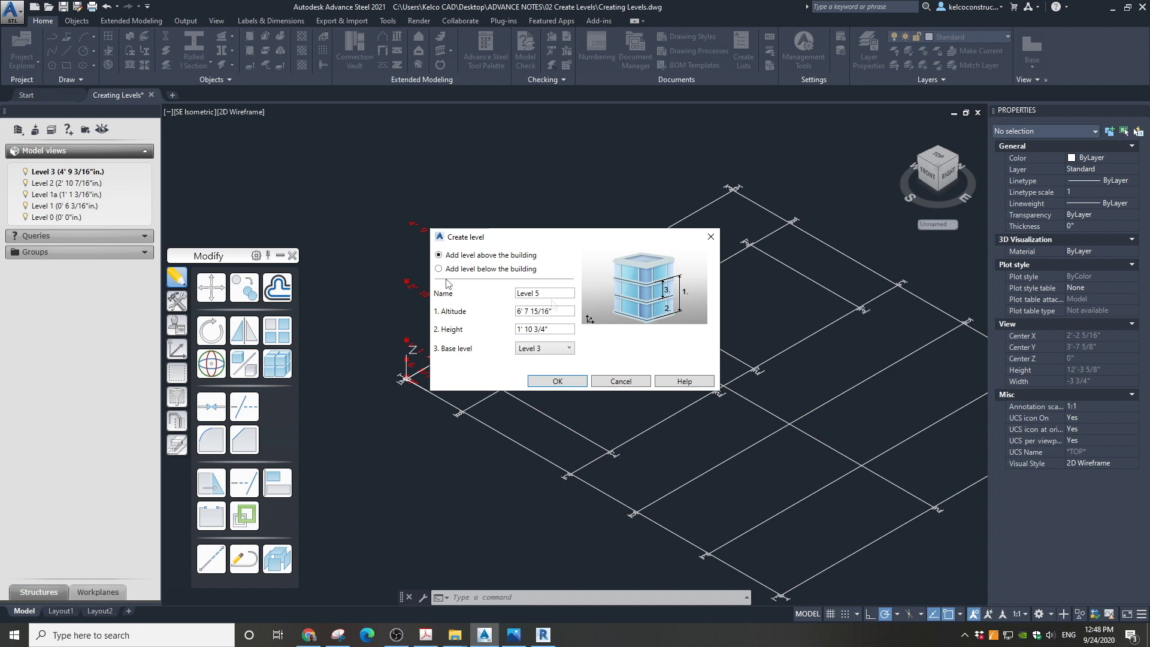
{"action": "double_click", "coordinate": [539, 293]}
{"action": "type", "text": "4"}
{"action": "key", "text": "Tab"}
{"action": "type", "text": "93"}
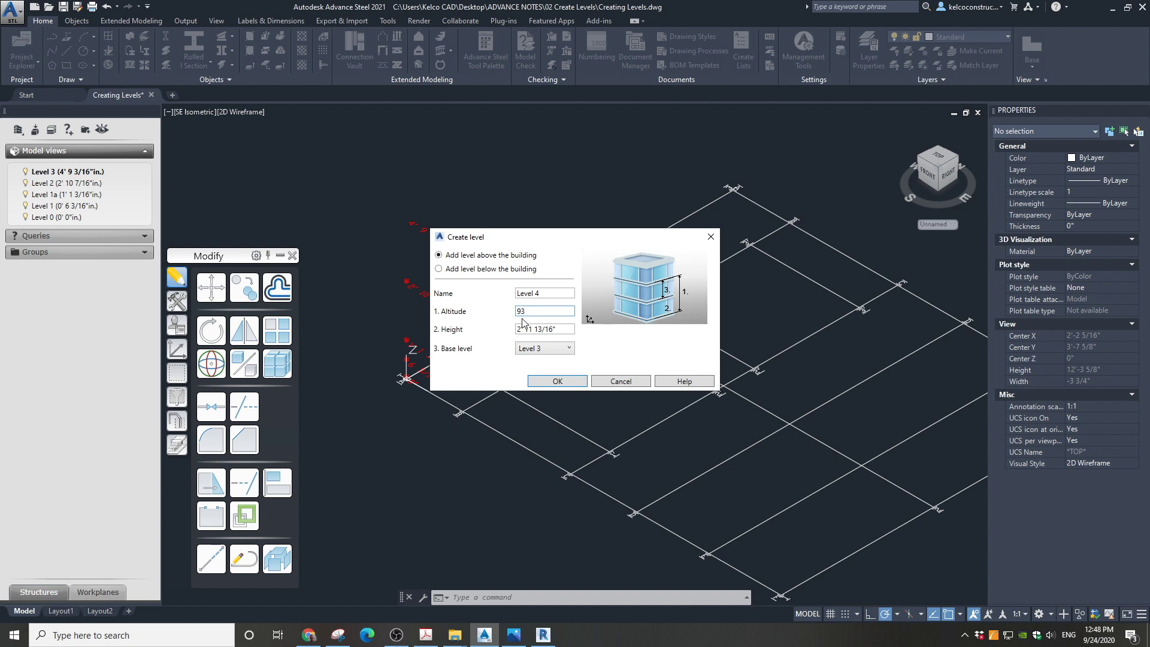
{"action": "type", "text": " 3/16"}
{"action": "key", "text": "Return"}
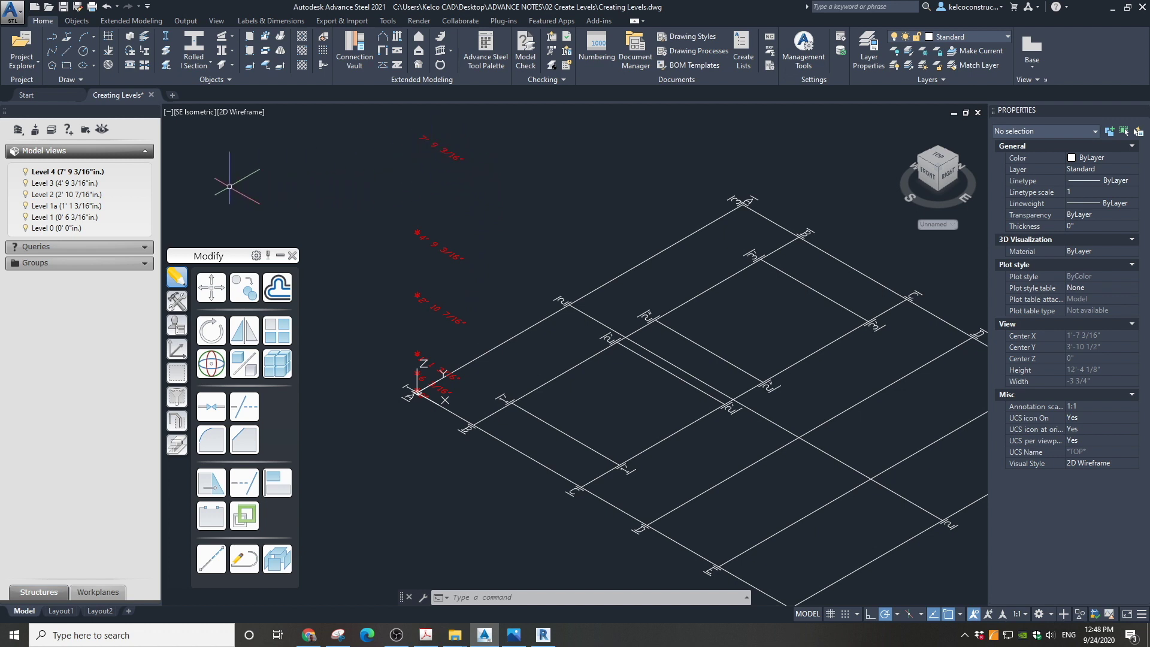
{"action": "left_click", "coordinate": [51, 130]}
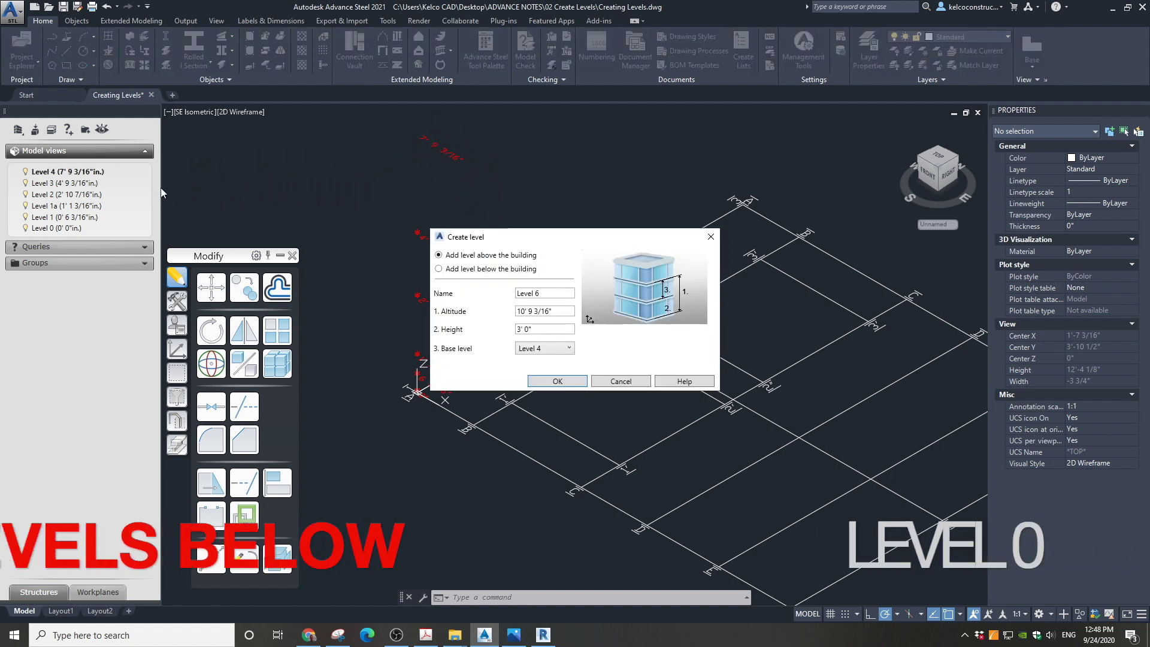
Step: Add Level -1 below the building at altitude -5 5/32 (-0' 5 3/16")
{"action": "left_click", "coordinate": [442, 271]}
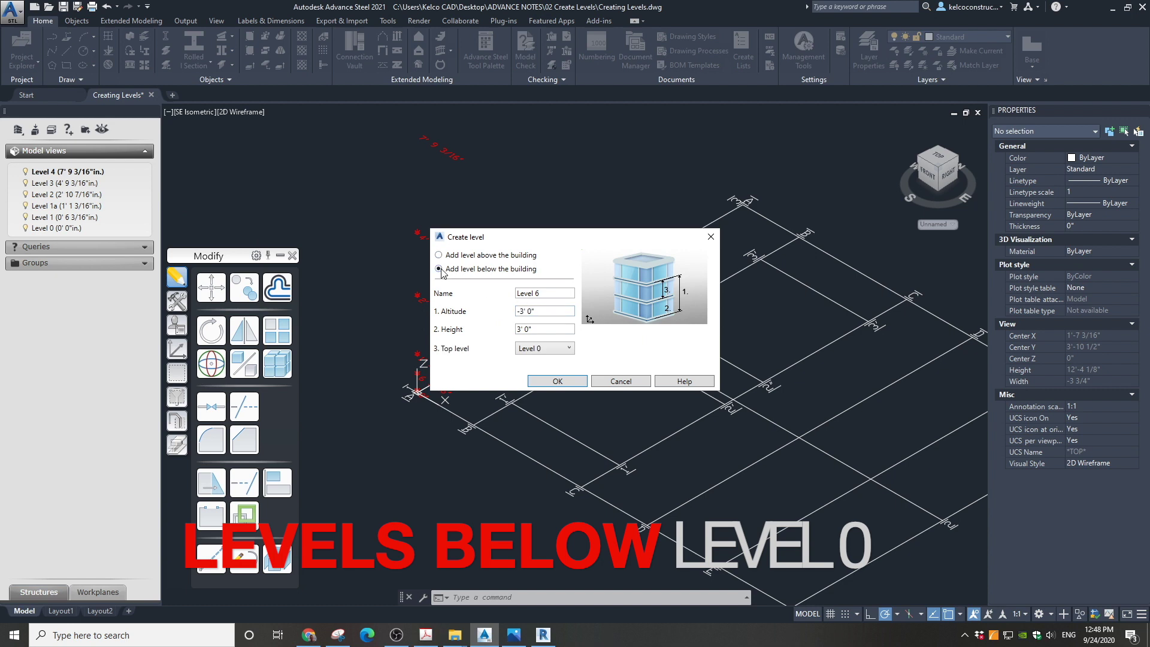
{"action": "double_click", "coordinate": [553, 296]}
{"action": "type", "text": "-1"}
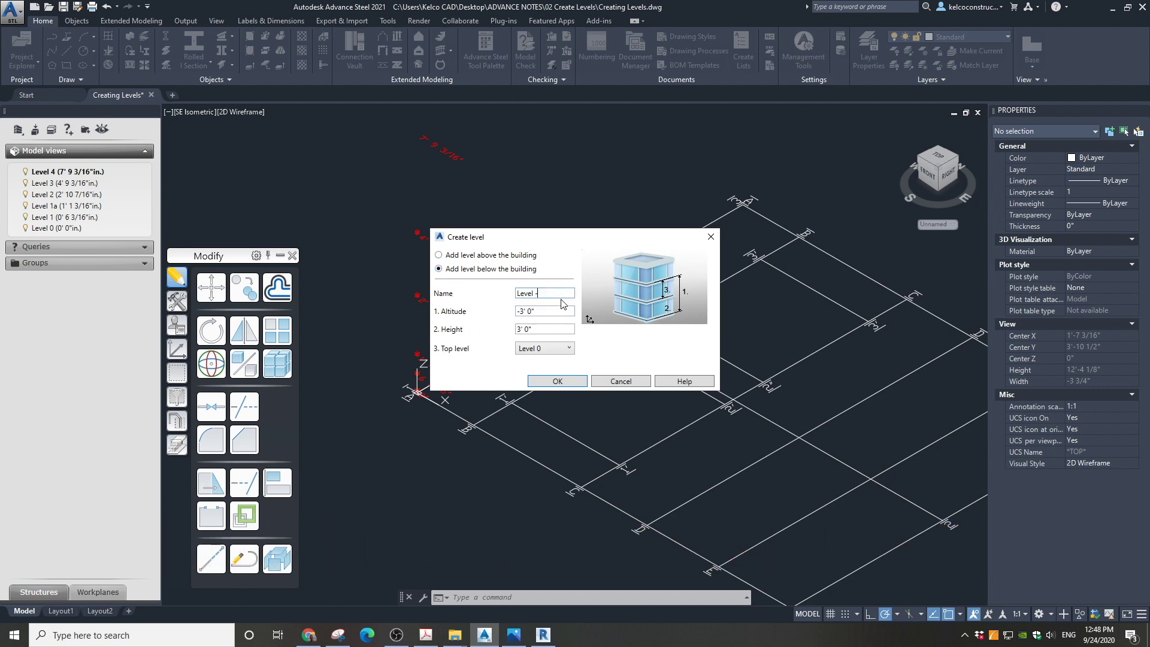
{"action": "key", "text": "Tab"}
{"action": "type", "text": "-5 5/32"}
{"action": "key", "text": "Return"}
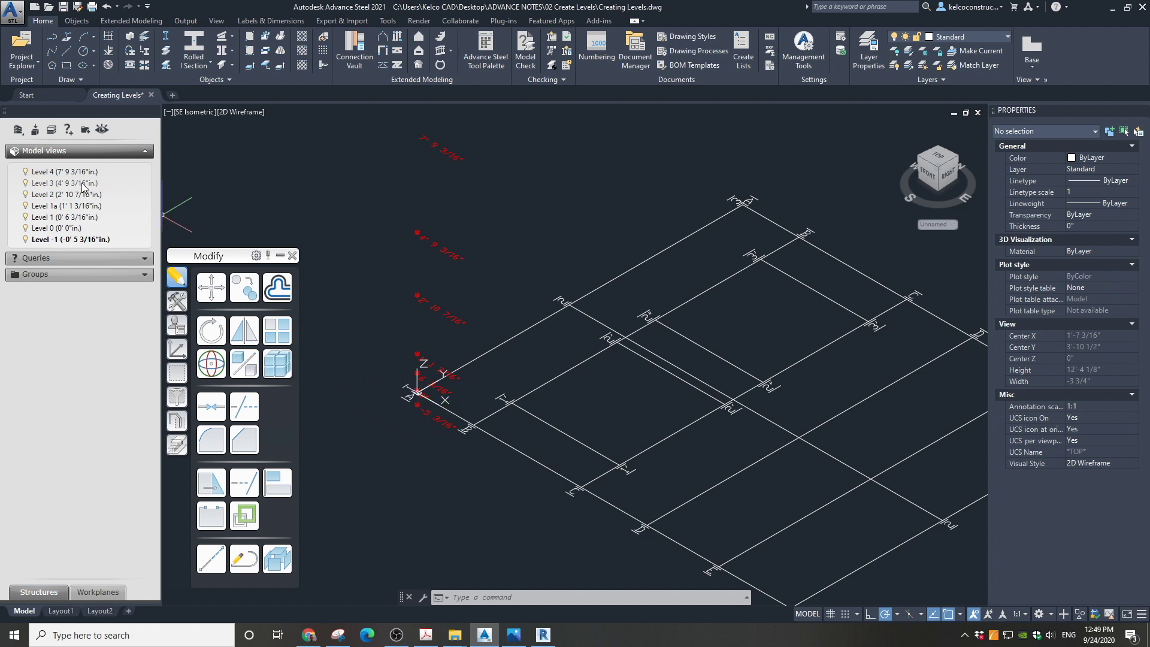
Step: Add Level B/PL below the building at altitude 47 5/32, shown as -3' 11 3/16"
{"action": "left_click", "coordinate": [50, 130]}
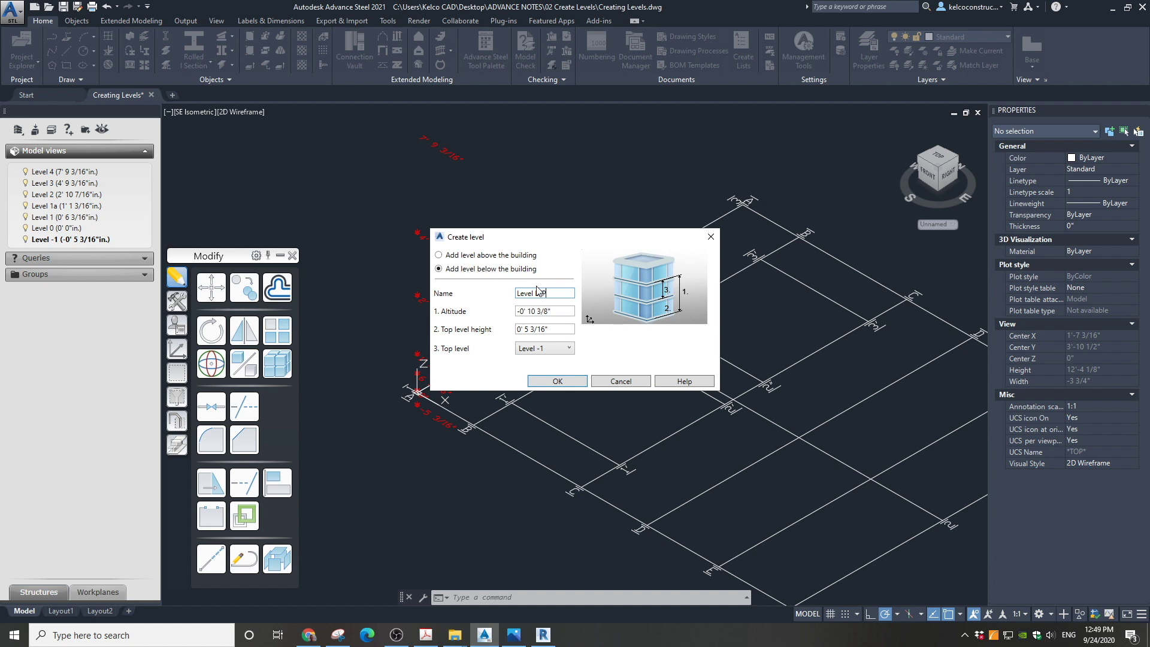
{"action": "type", "text": "L"}
{"action": "left_click_drag", "start_coordinate": [519, 311], "coordinate": [573, 322]}
{"action": "type", "text": "47"}
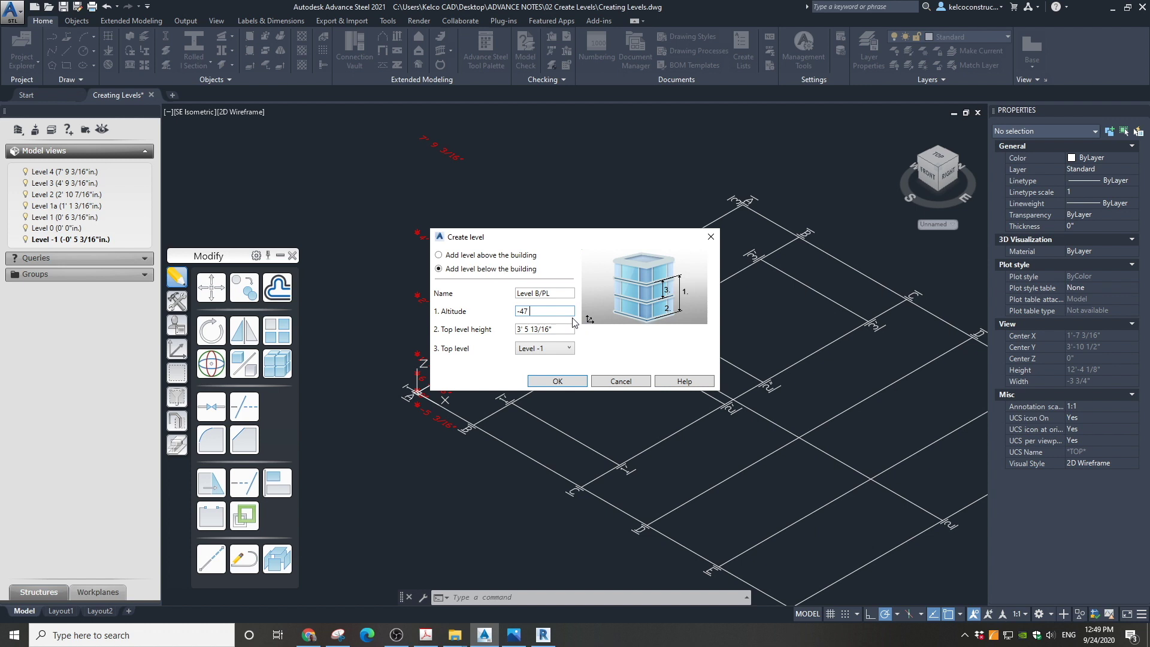
{"action": "type", "text": " 5/32"}
{"action": "key", "text": "Return"}
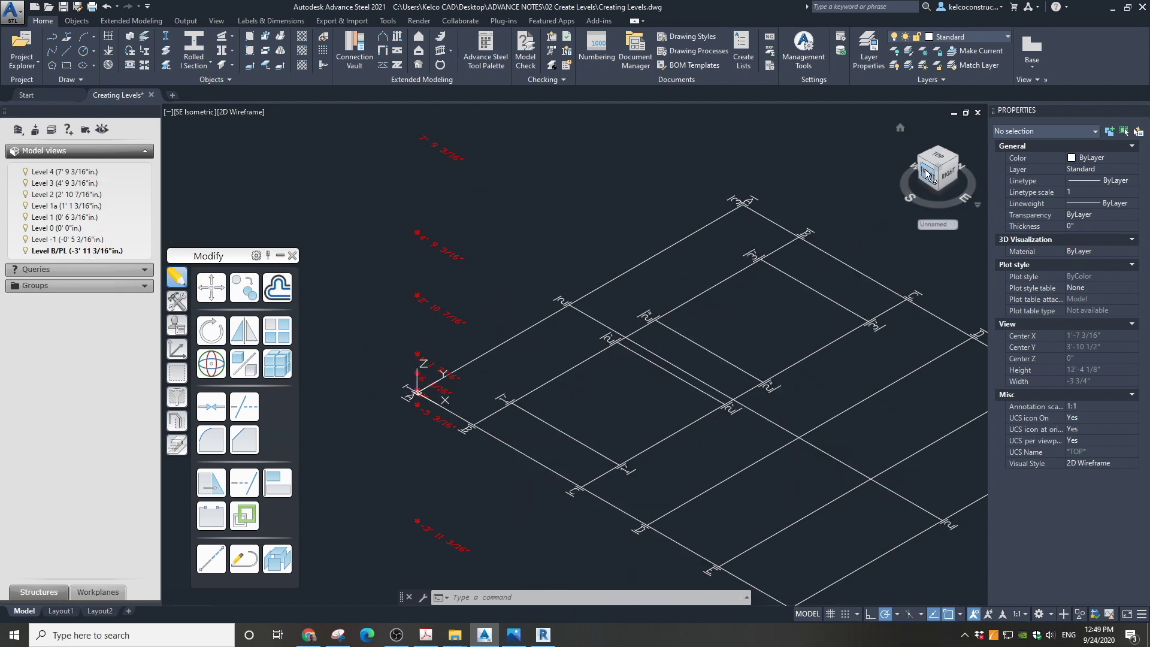
{"action": "left_click", "coordinate": [927, 174]}
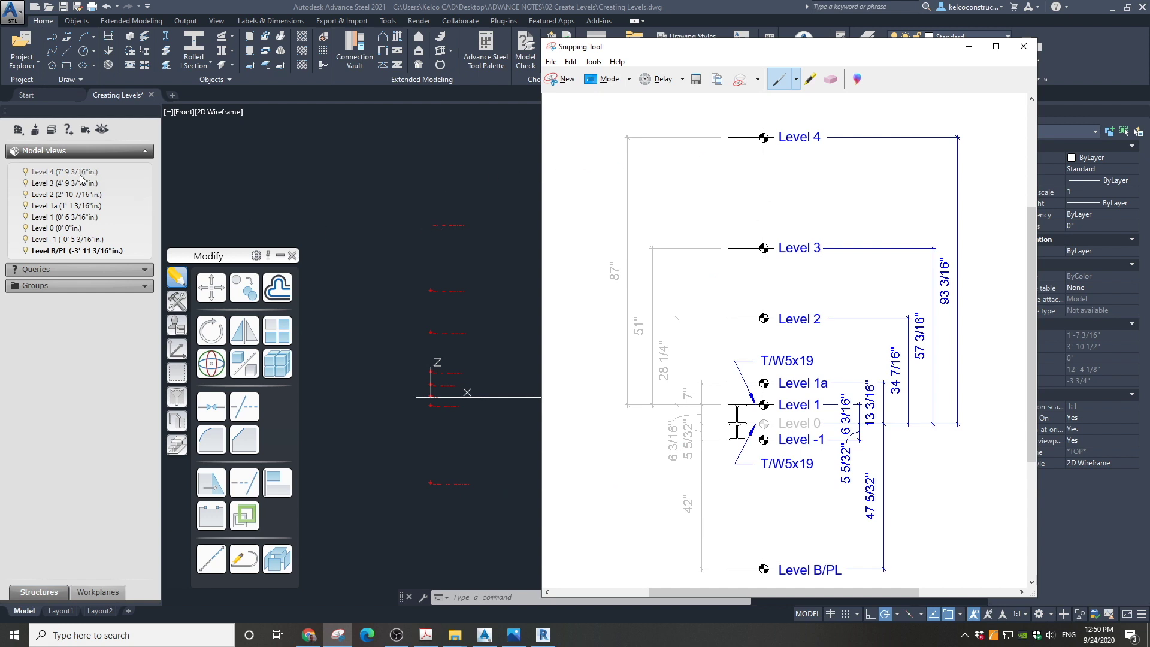
Step: Compare the eight levels in front view against the Snipping Tool diagram, then minimize it
{"action": "left_click", "coordinate": [108, 257]}
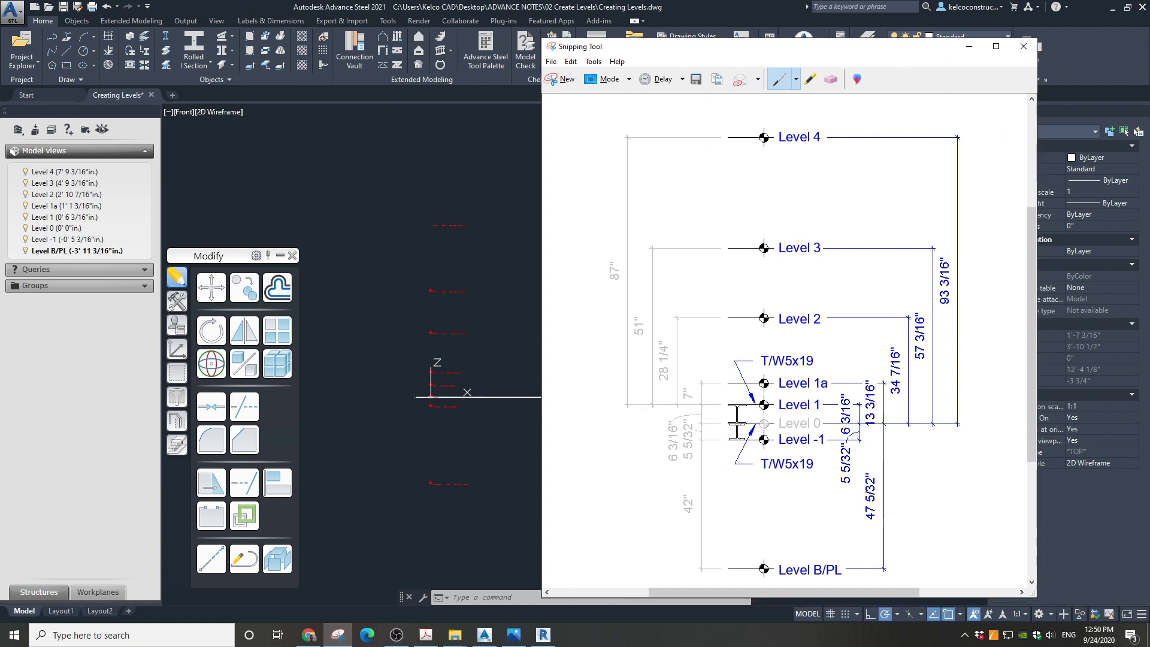
{"action": "left_click", "coordinate": [969, 47]}
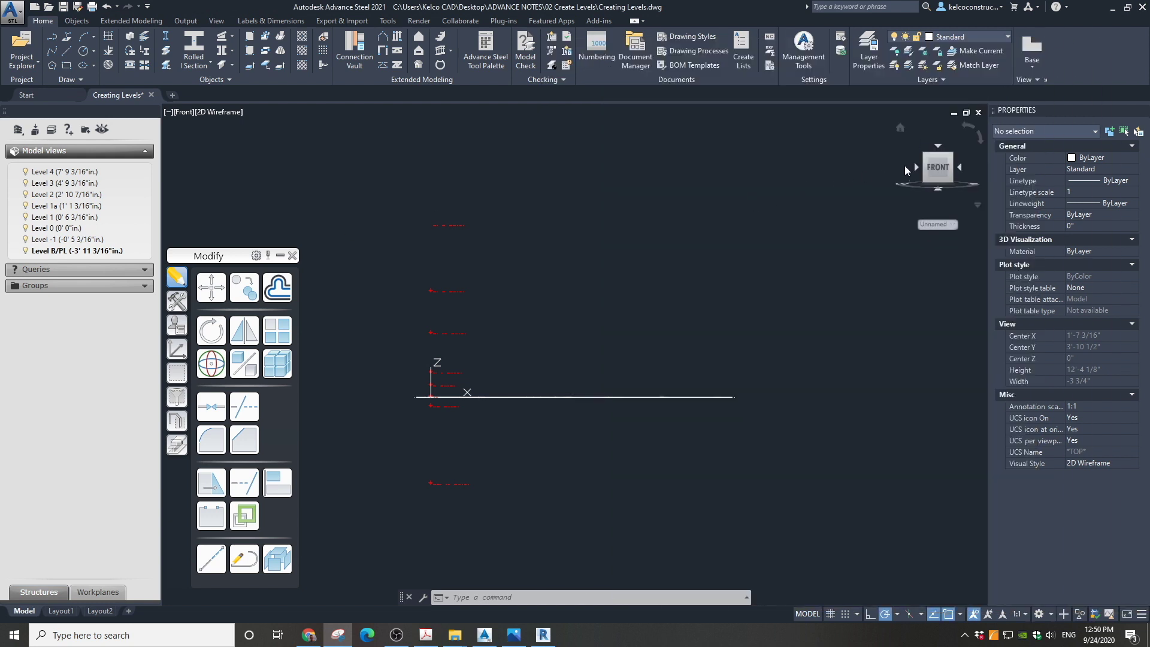
{"action": "mouse_move", "coordinate": [913, 164]}
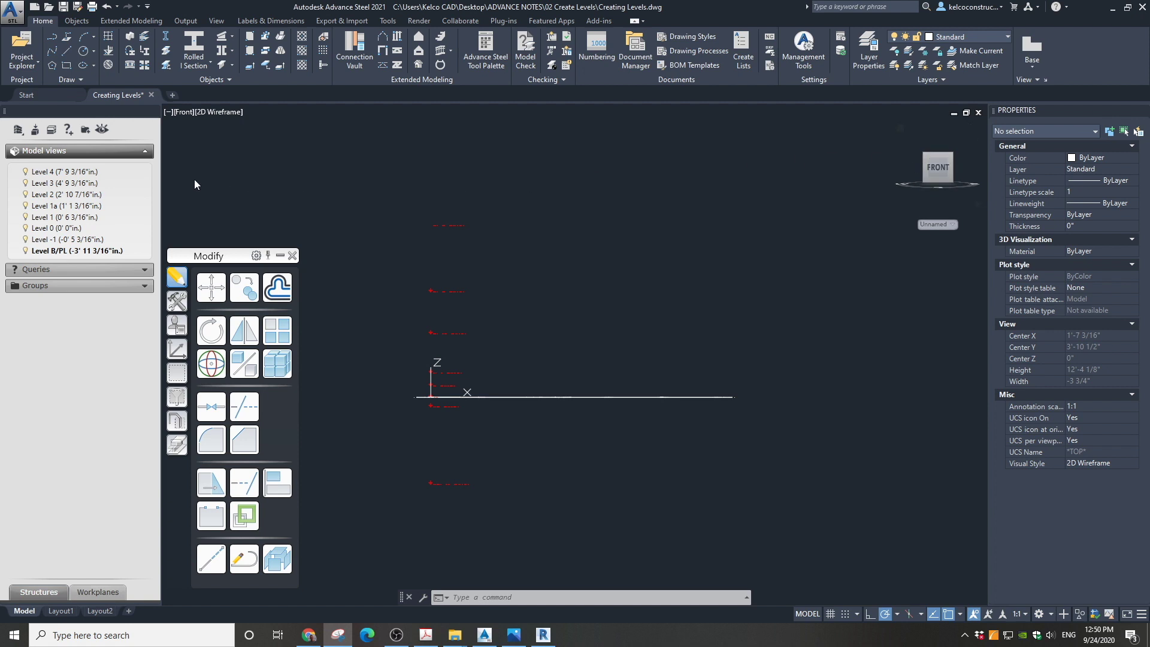
Step: In Level 4's properties, set base level to Level 0 and top altitude to 6' 9 3/16"
{"action": "right_click", "coordinate": [53, 173]}
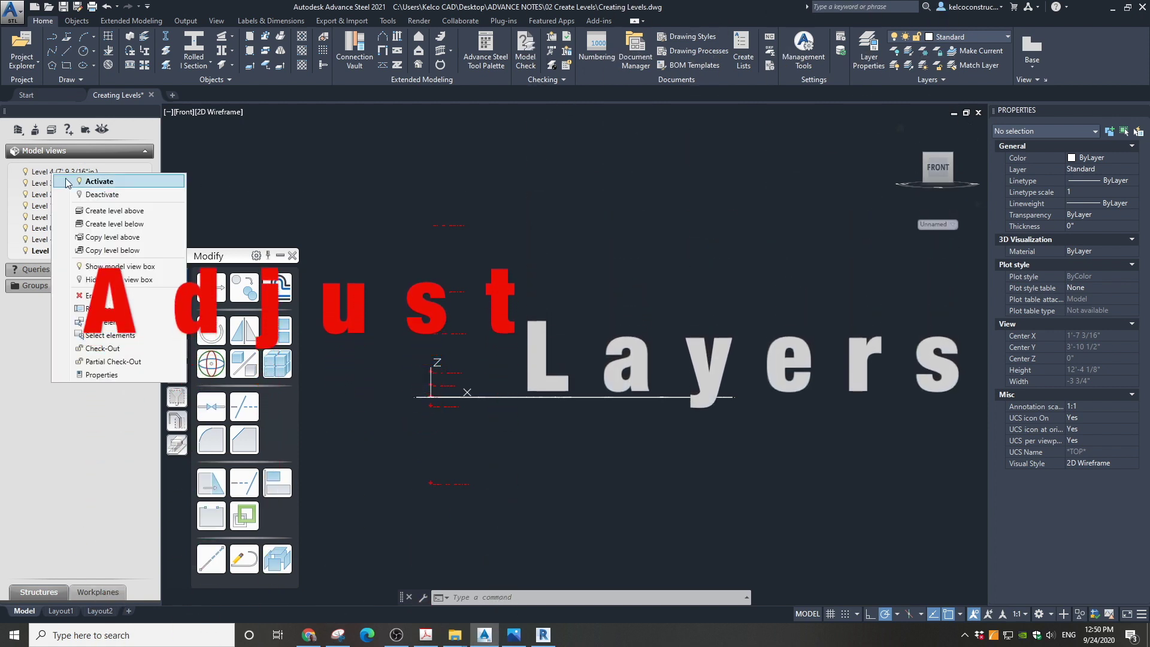
{"action": "left_click", "coordinate": [105, 375]}
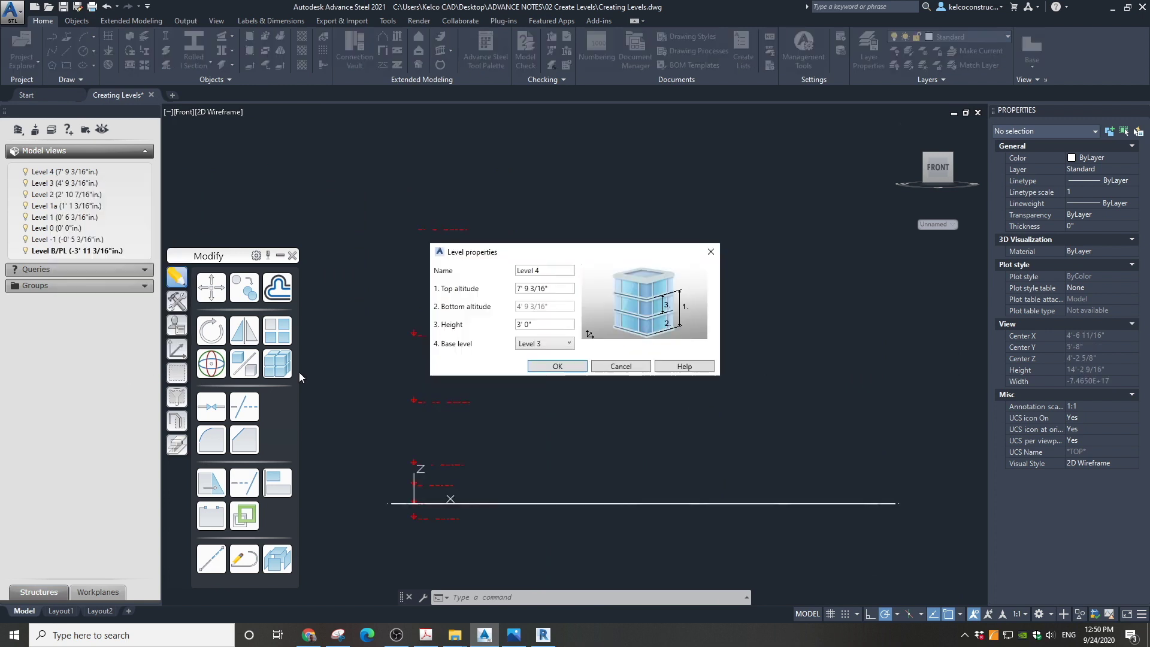
{"action": "left_click", "coordinate": [551, 344]}
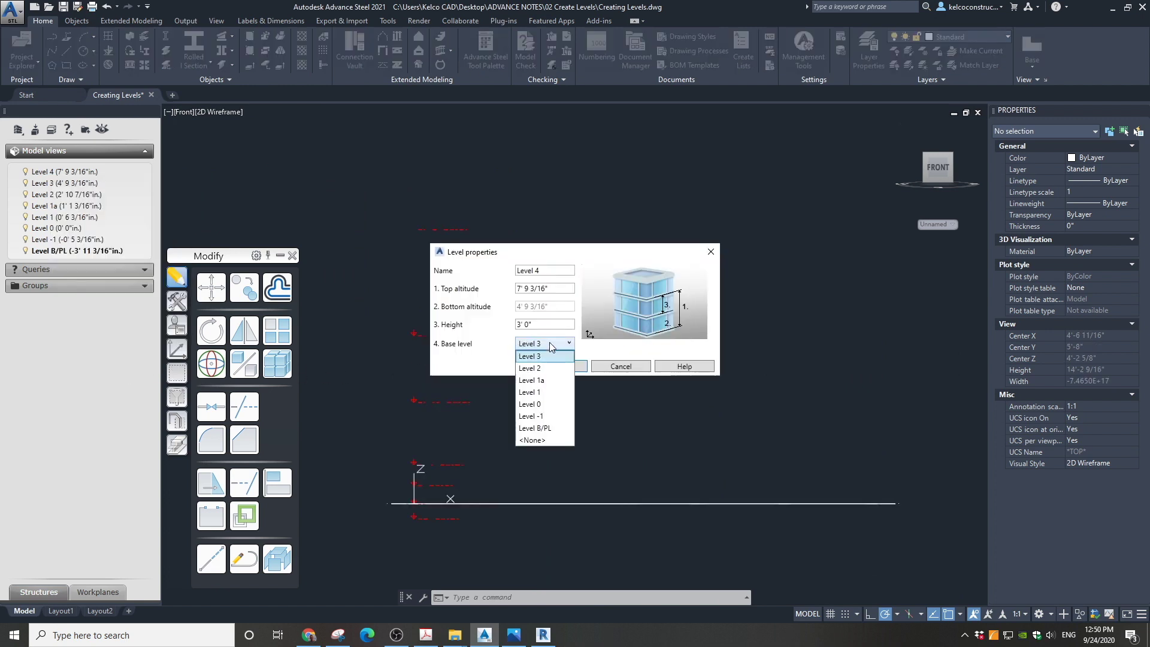
{"action": "left_click", "coordinate": [540, 404]}
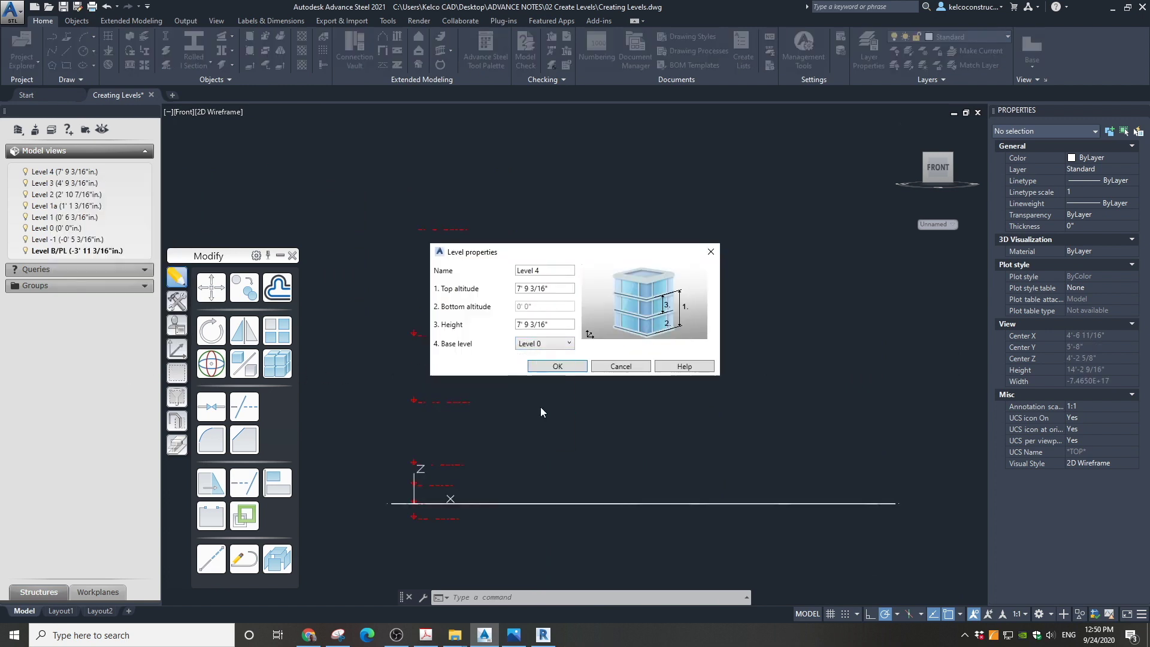
{"action": "double_click", "coordinate": [518, 288]}
{"action": "type", "text": "6"}
{"action": "left_click_drag", "start_coordinate": [543, 251], "coordinate": [630, 218]}
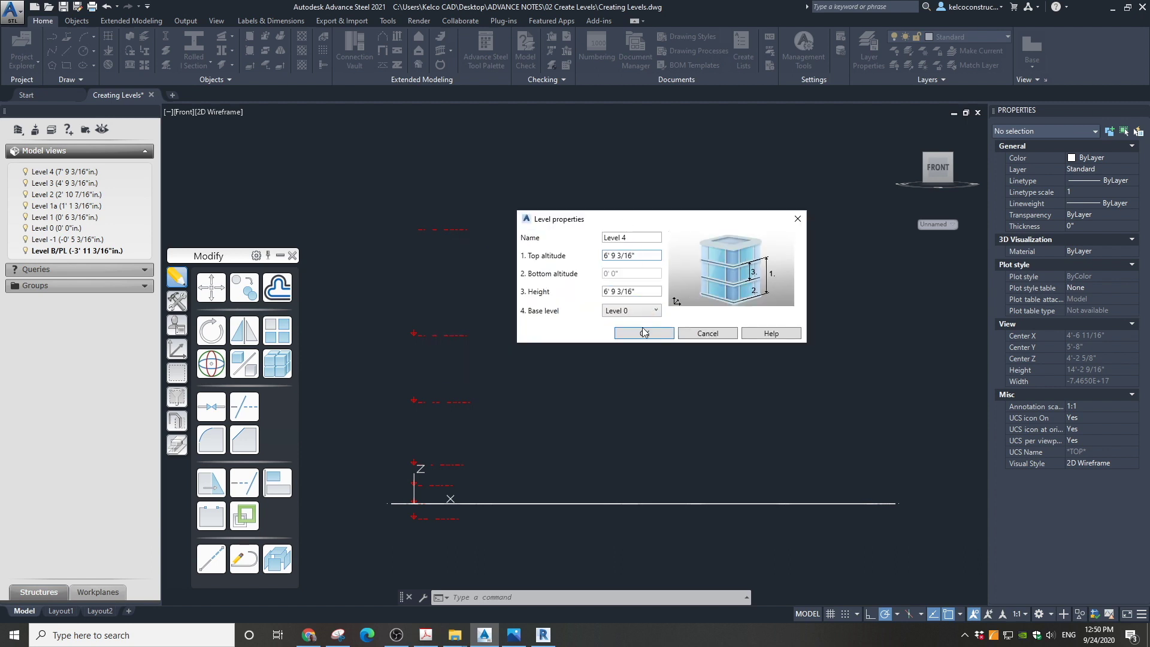